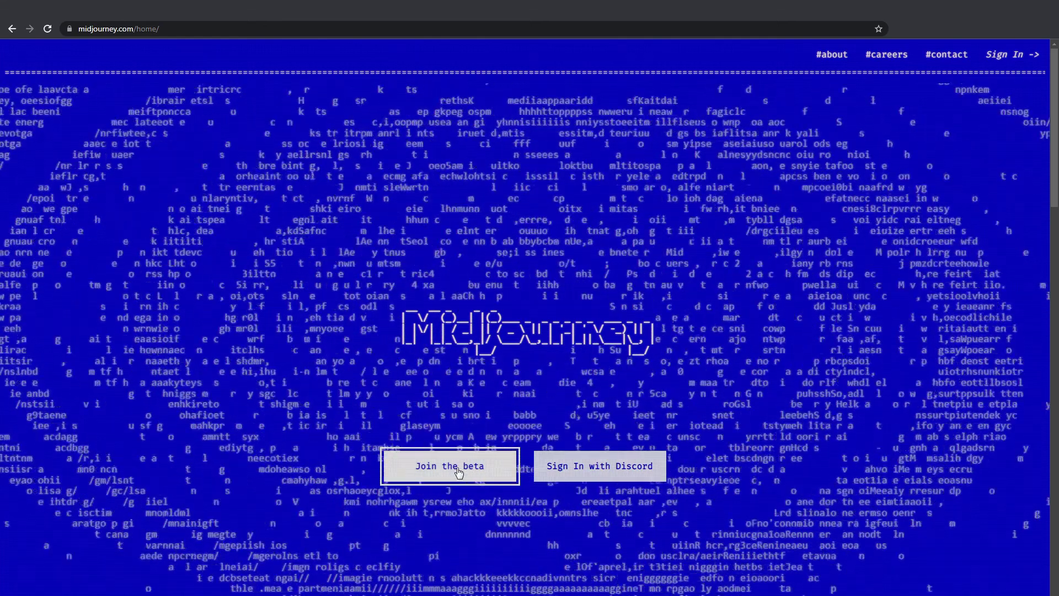
- Join the Midjourney beta server on Discord and go to the latest messages in the newbies-30 channel
left_click(458, 471)
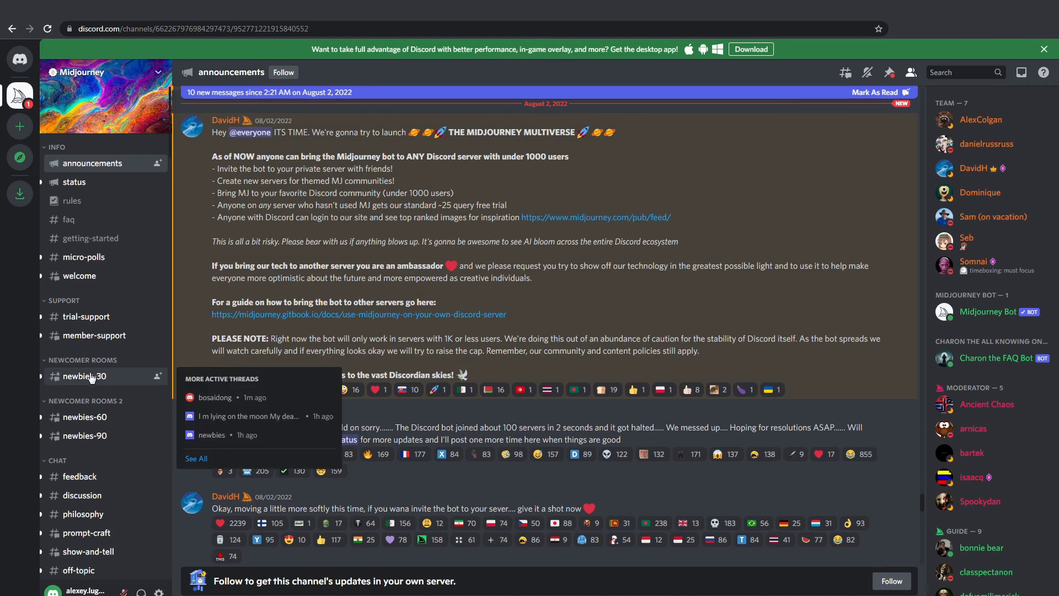
left_click(92, 377)
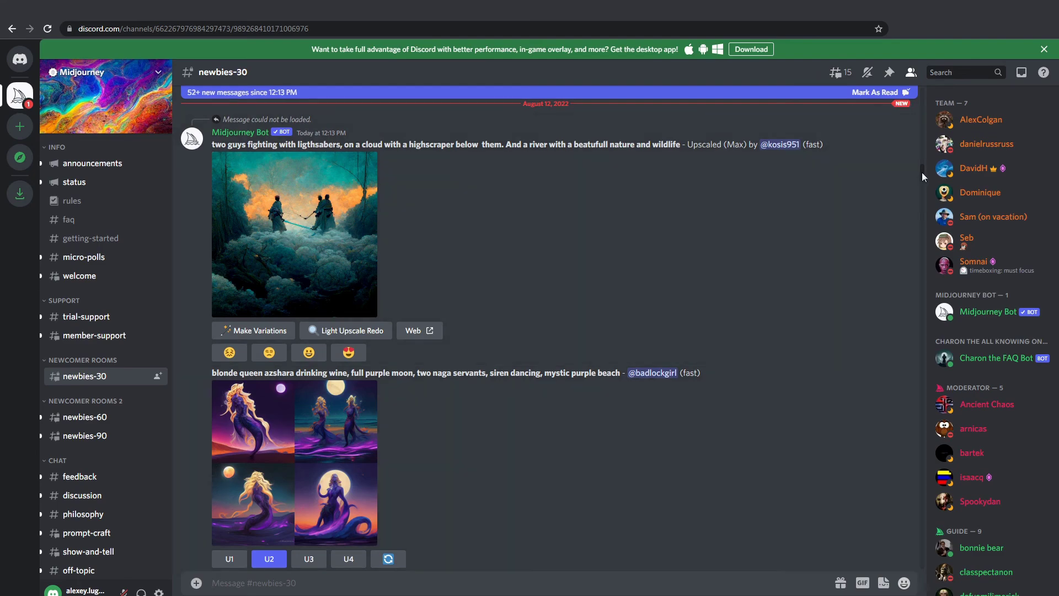
left_click_drag(922, 171, 926, 589)
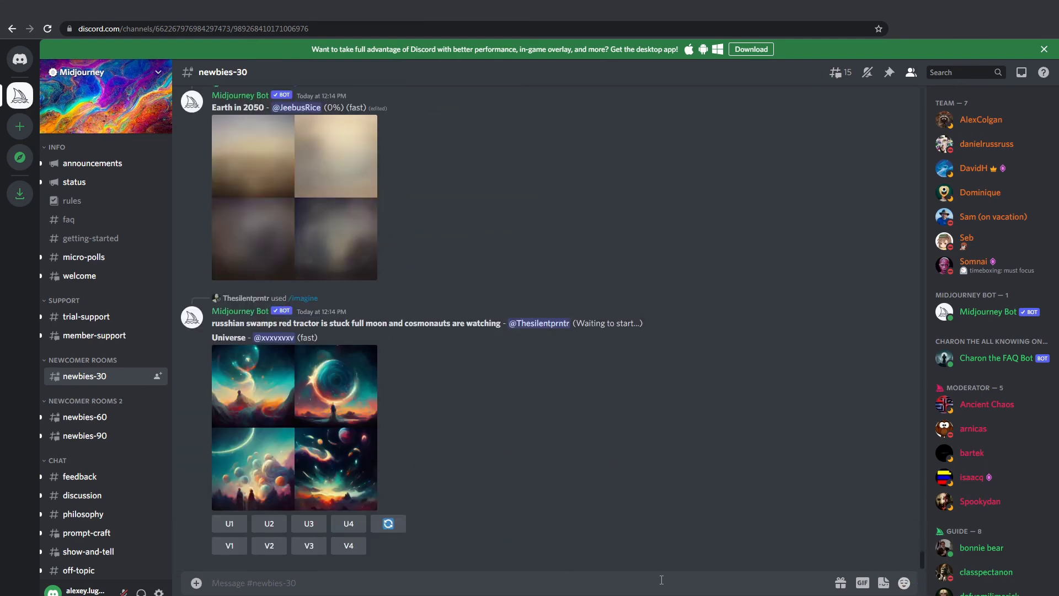
- Submit an /imagine command with the prompt "girl eating candy rainy day" in the newbies-30 channel
type("/imagine")
key("Tab")
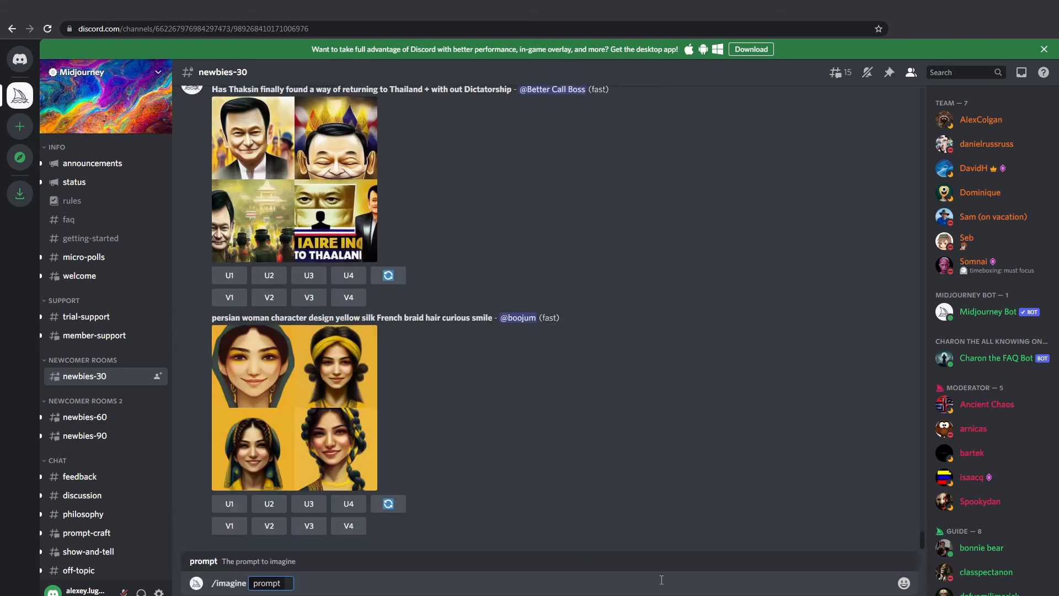
type("girl eating")
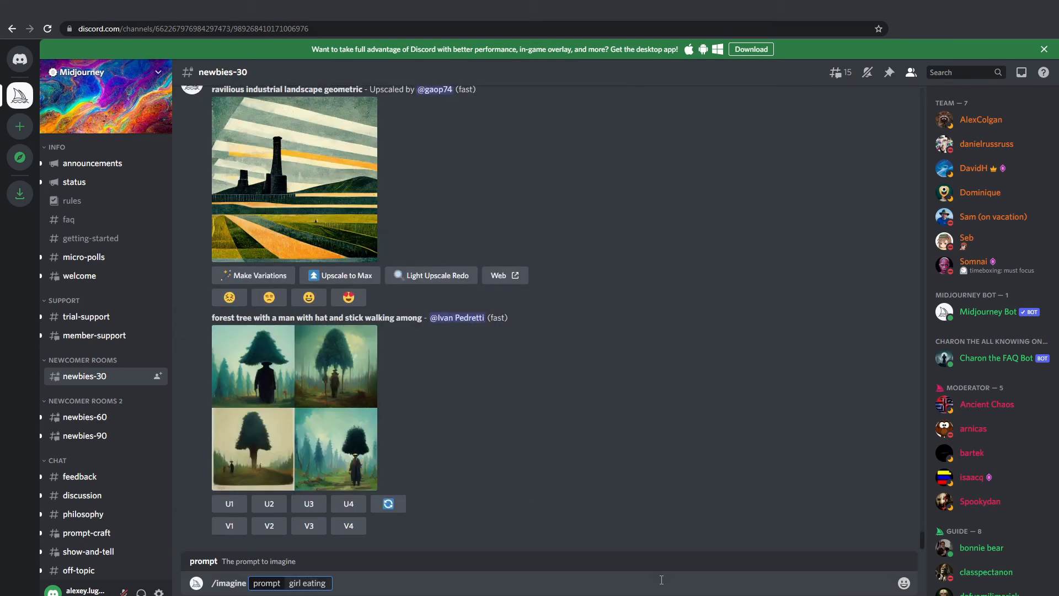
type(" candy rainy day")
key("Return")
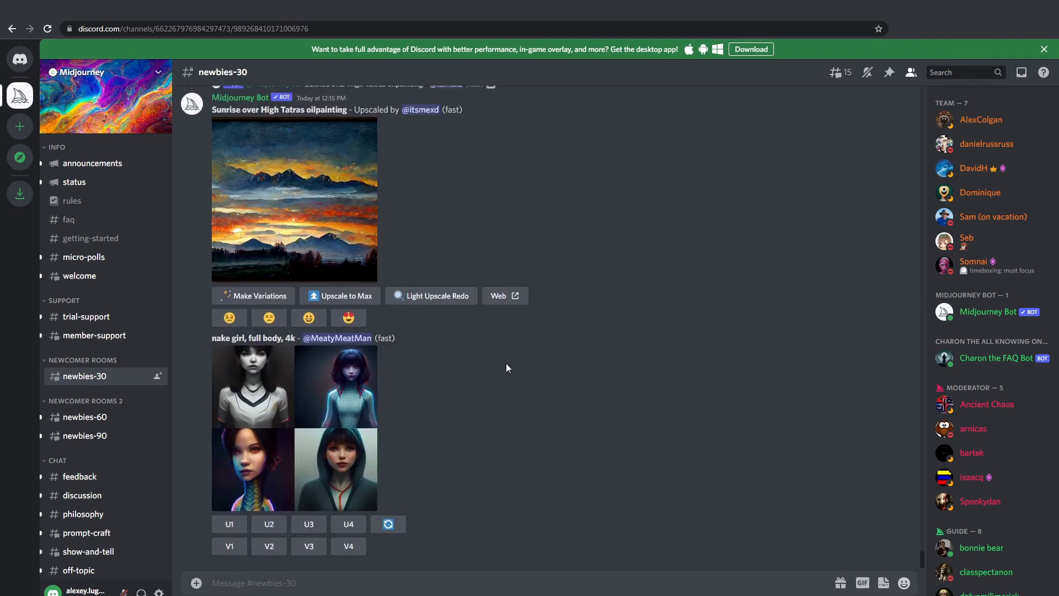
- Find the "girl eating candy rainy day" result in the channel, view its image grid enlarged and close the preview
scroll(505, 363, "up", 5)
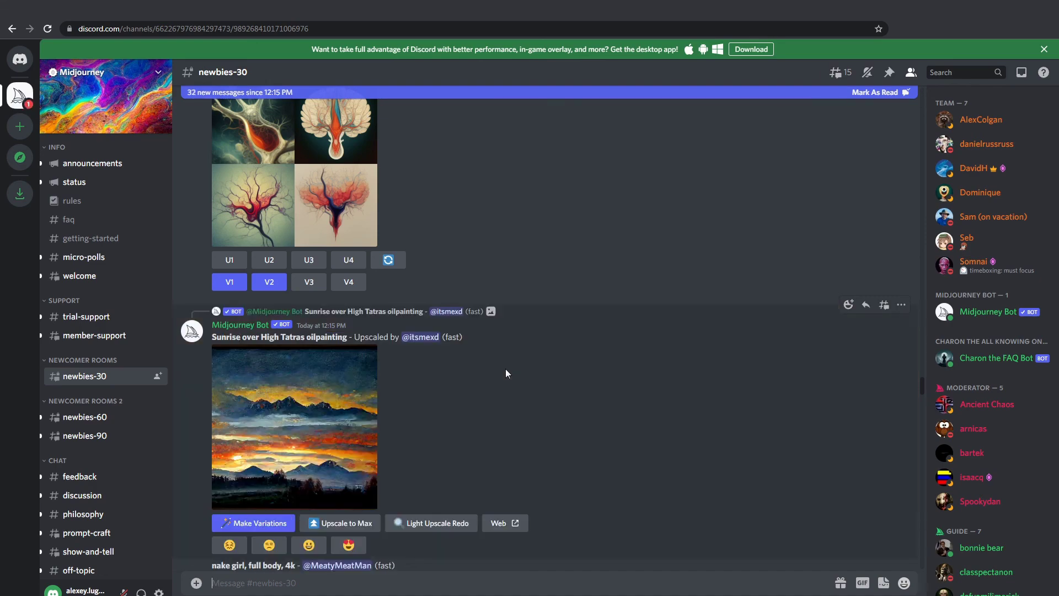
scroll(664, 356, "down", 15)
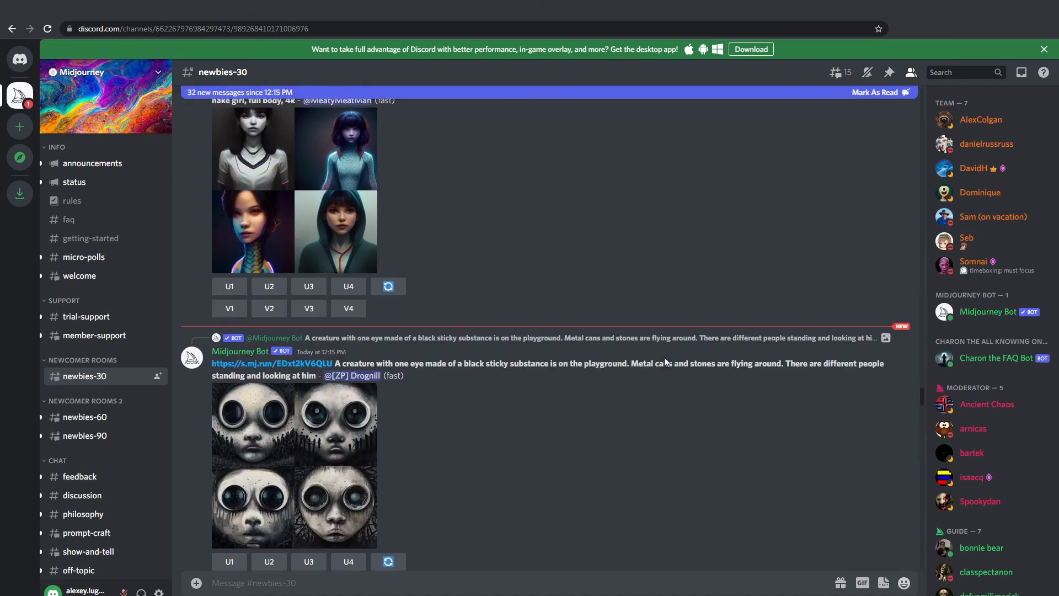
scroll(661, 354, "down", 20)
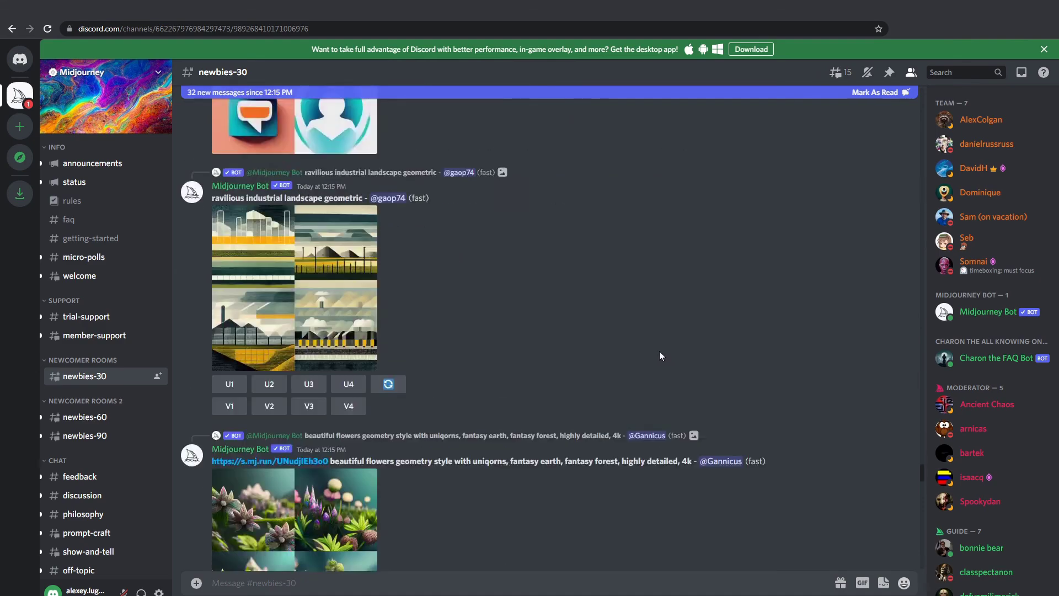
scroll(659, 354, "down", 20)
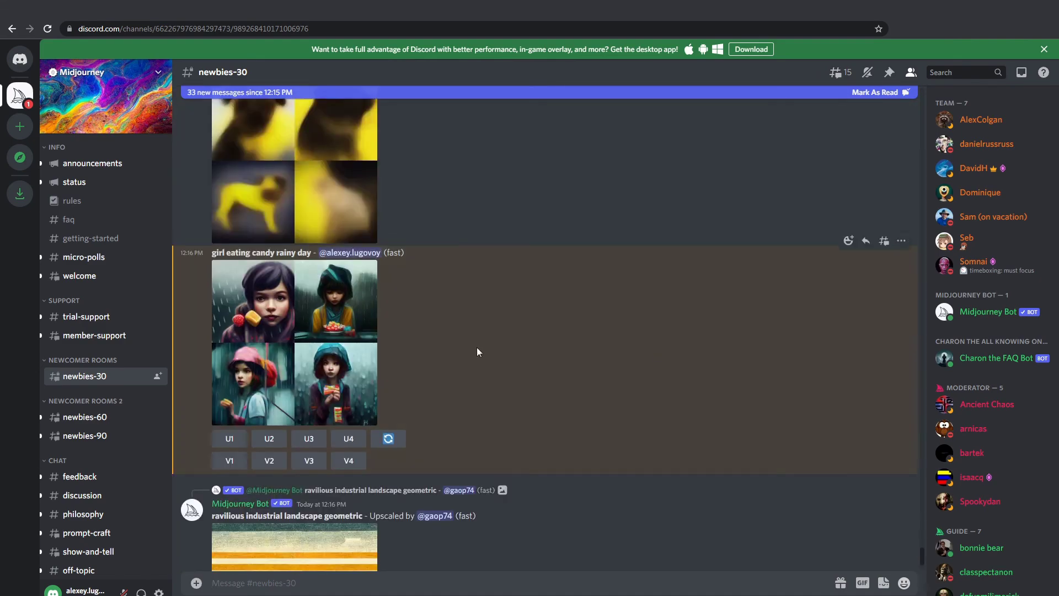
left_click(333, 349)
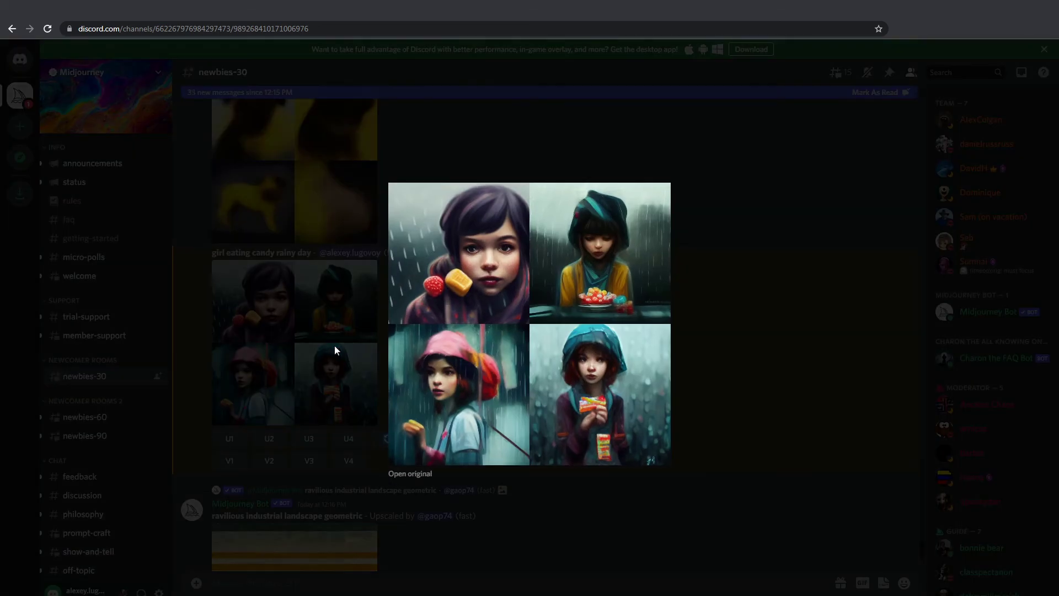
left_click(794, 308)
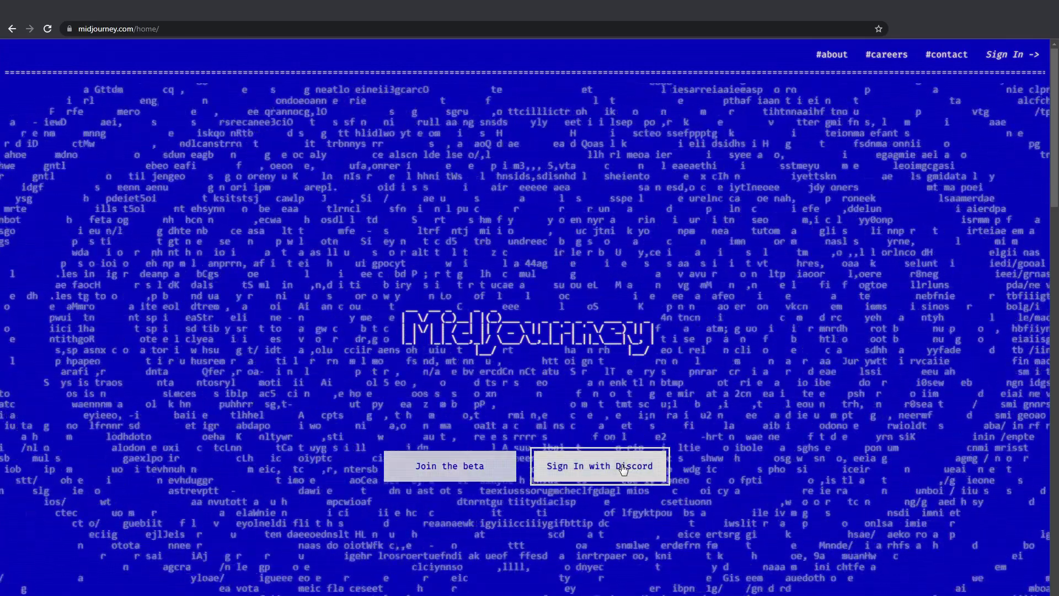
- Sign in to the Midjourney website with Discord and authorize the Midjourney Bot's access to the account
left_click(623, 469)
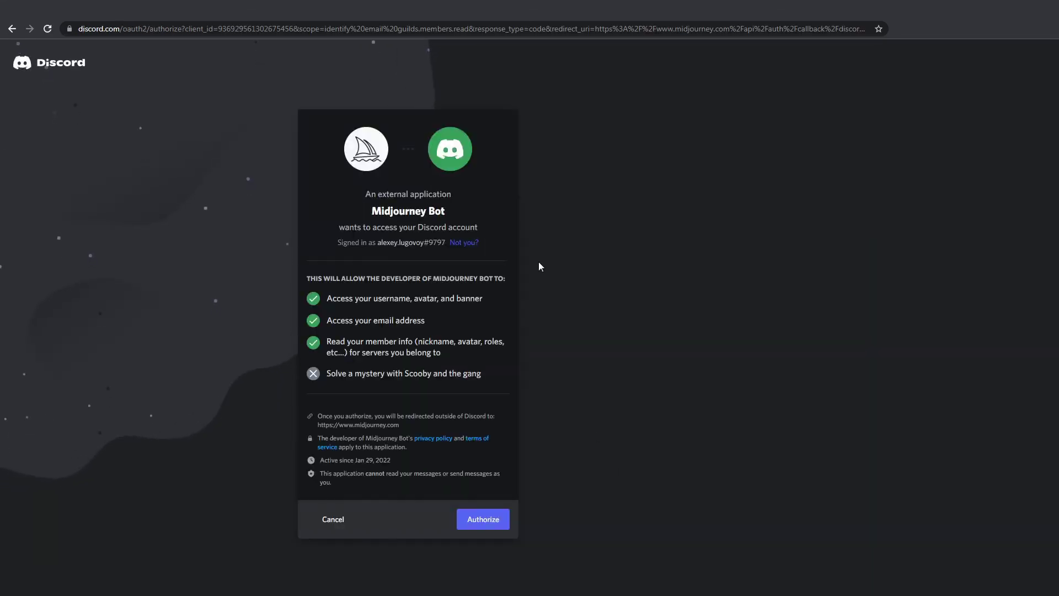
left_click(481, 523)
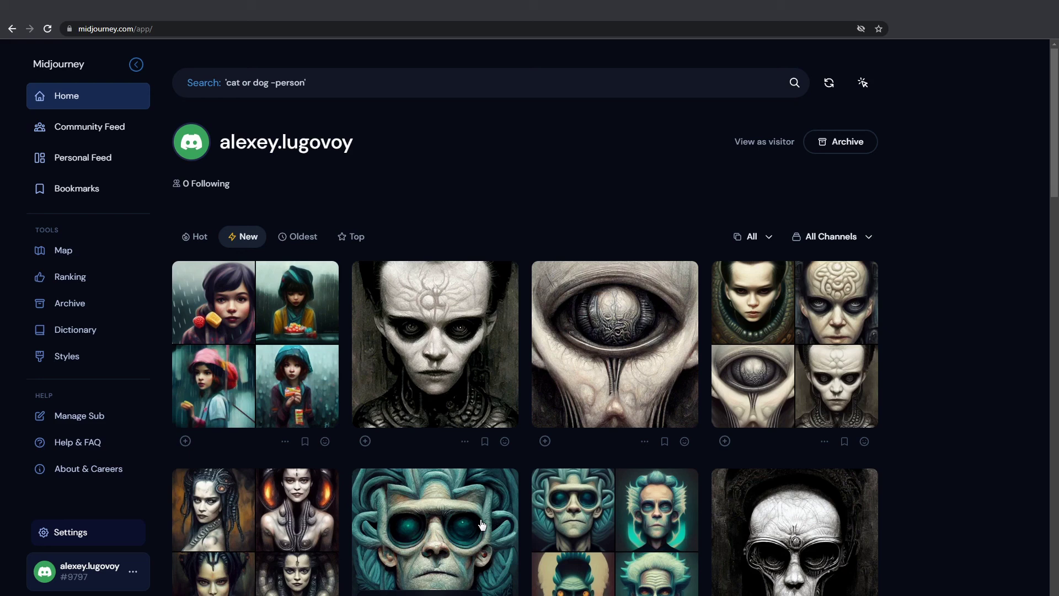
mouse_move(266, 320)
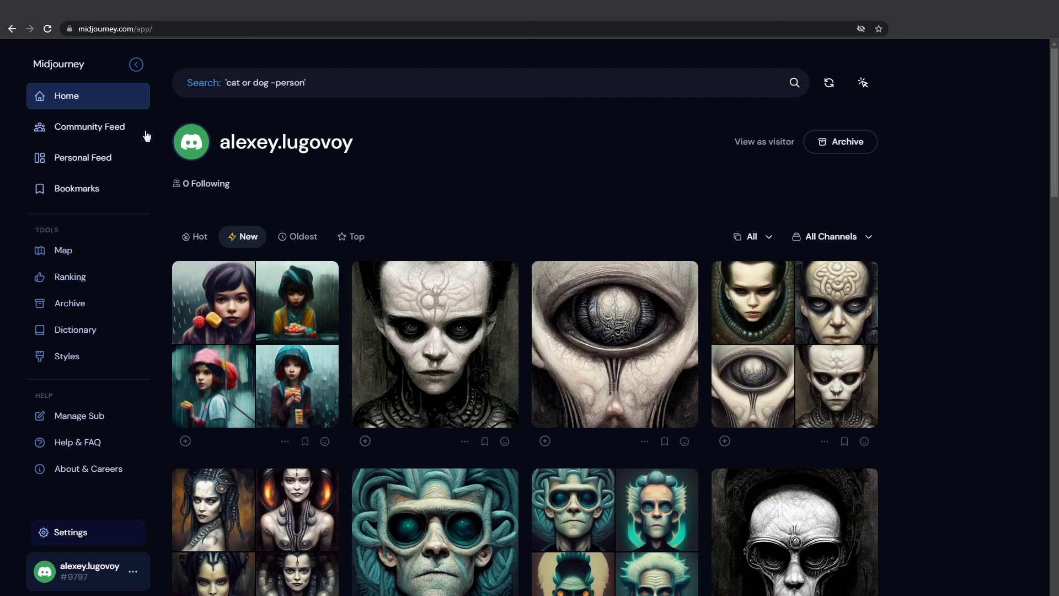
- Browse the Community Feed on the Midjourney website and examine the prompts of other creators' images
left_click(102, 130)
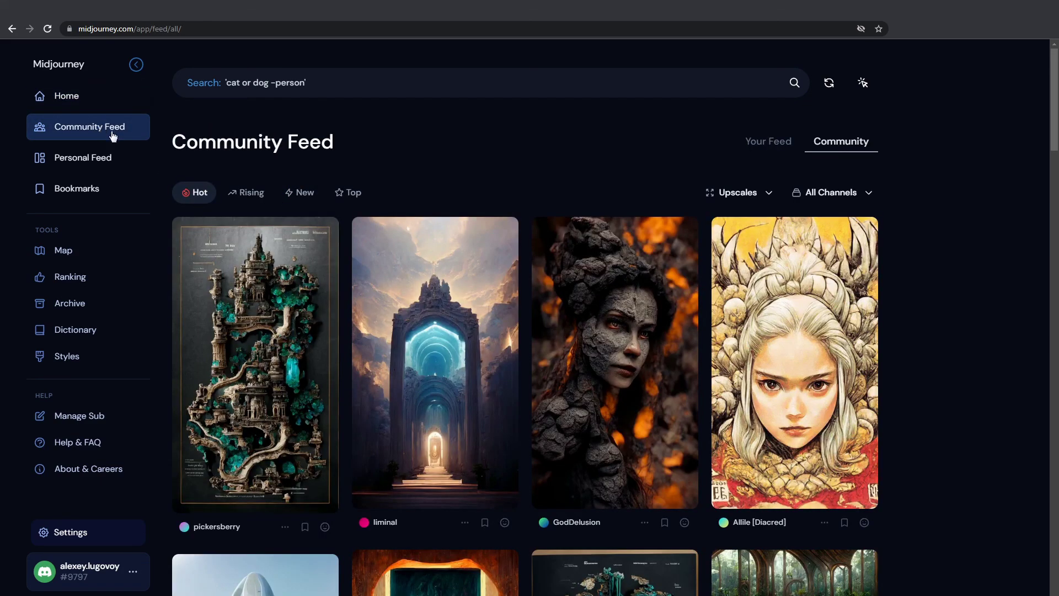
scroll(917, 311, "down", 12)
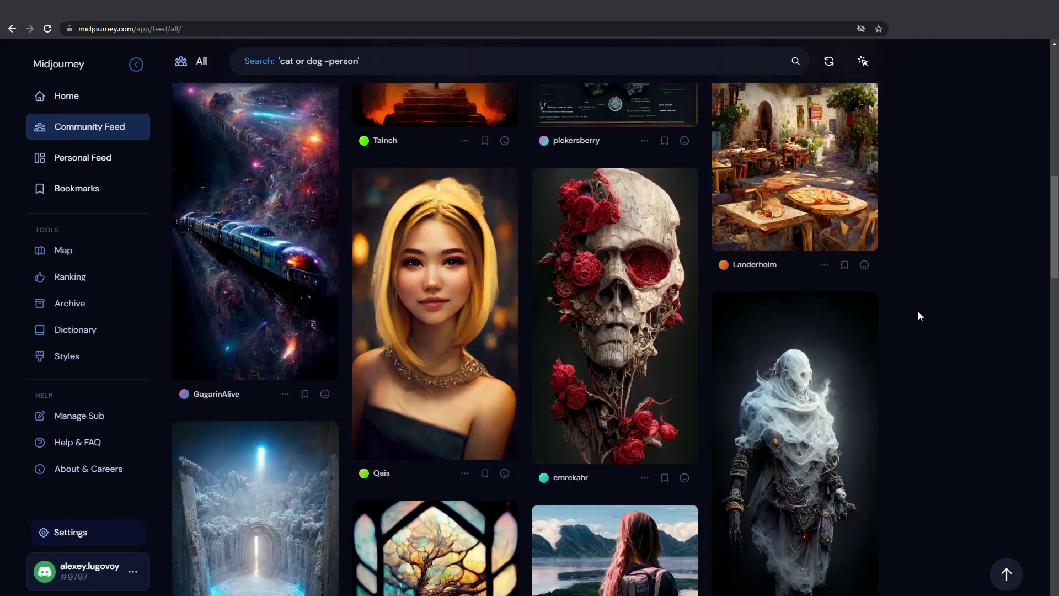
mouse_move(435, 321)
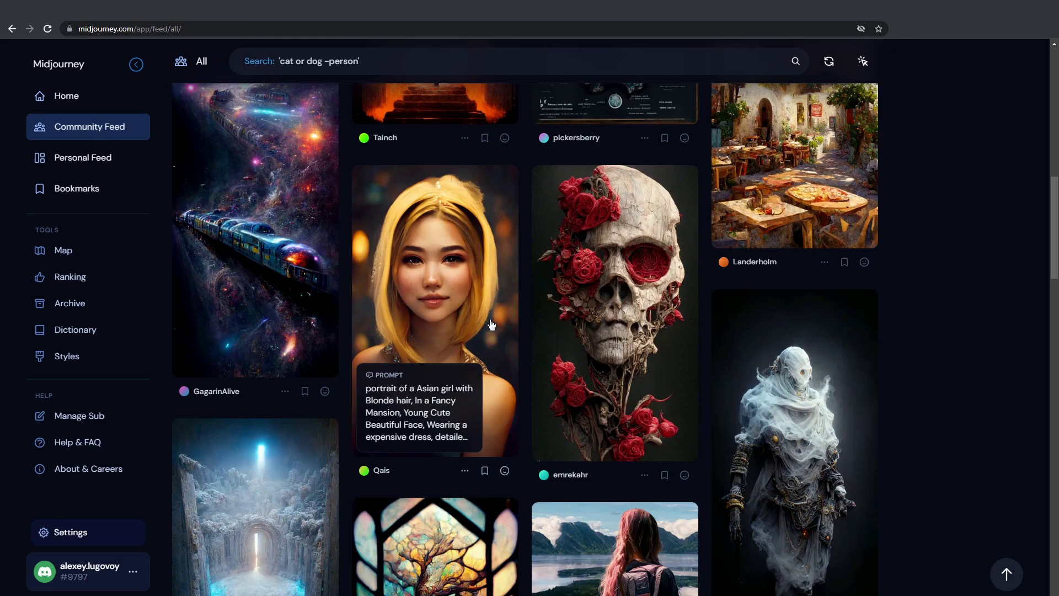
scroll(896, 338, "down", 1)
scroll(895, 335, "down", 10)
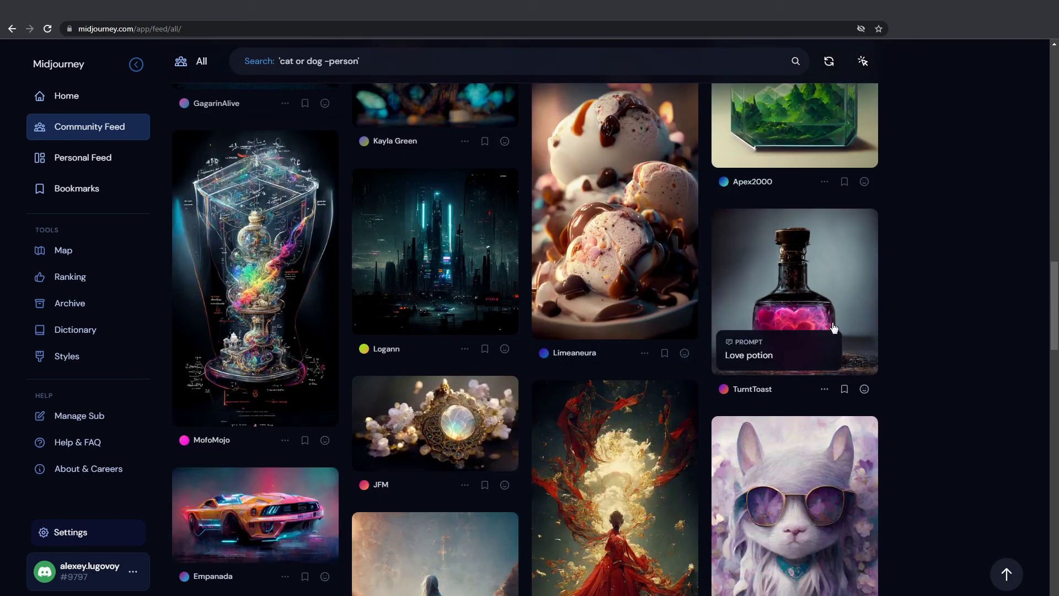
scroll(880, 306, "down", 8)
scroll(880, 310, "down", 13)
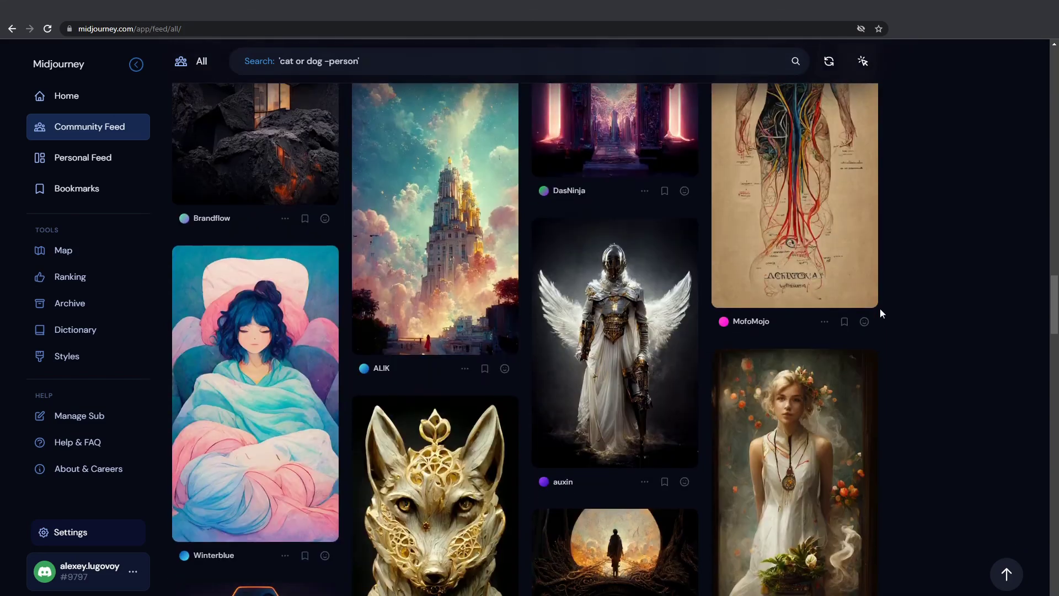
scroll(880, 313, "down", 17)
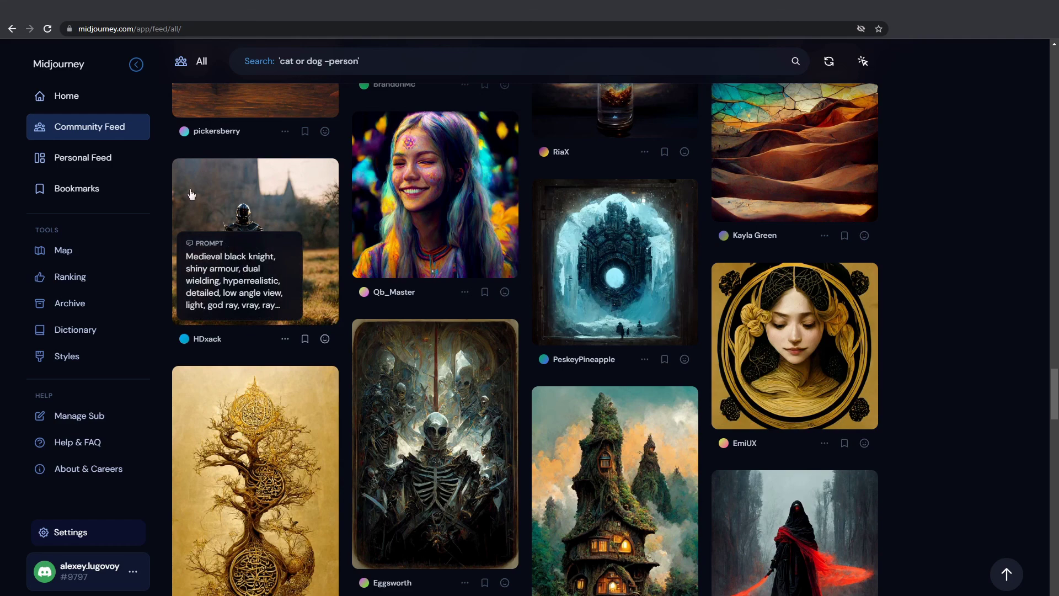
- Return to the home gallery and open the extra options of the "girl eating candy rainy day" image grid
left_click(77, 108)
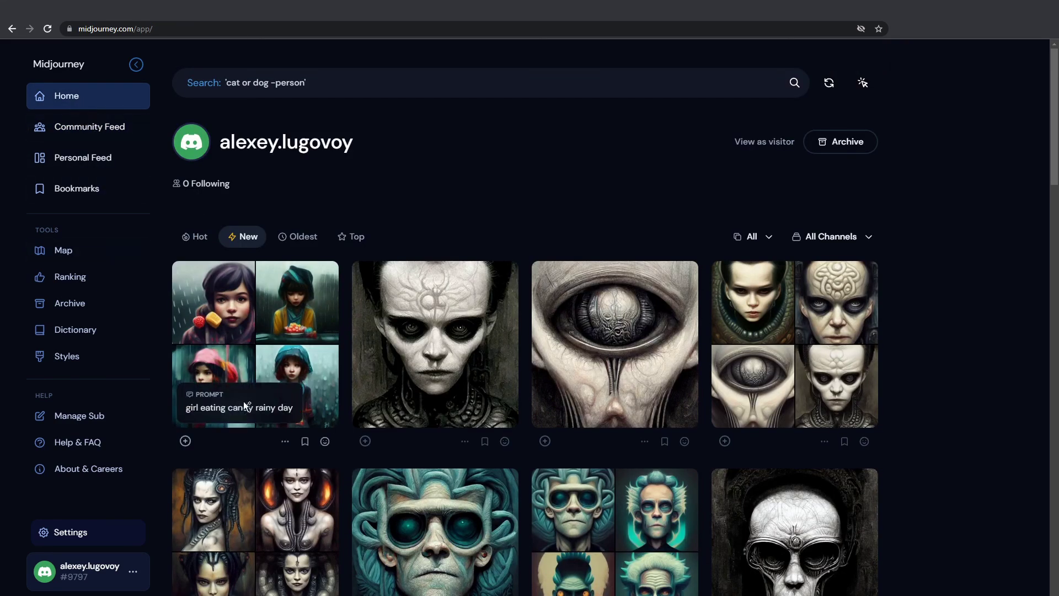
left_click(283, 444)
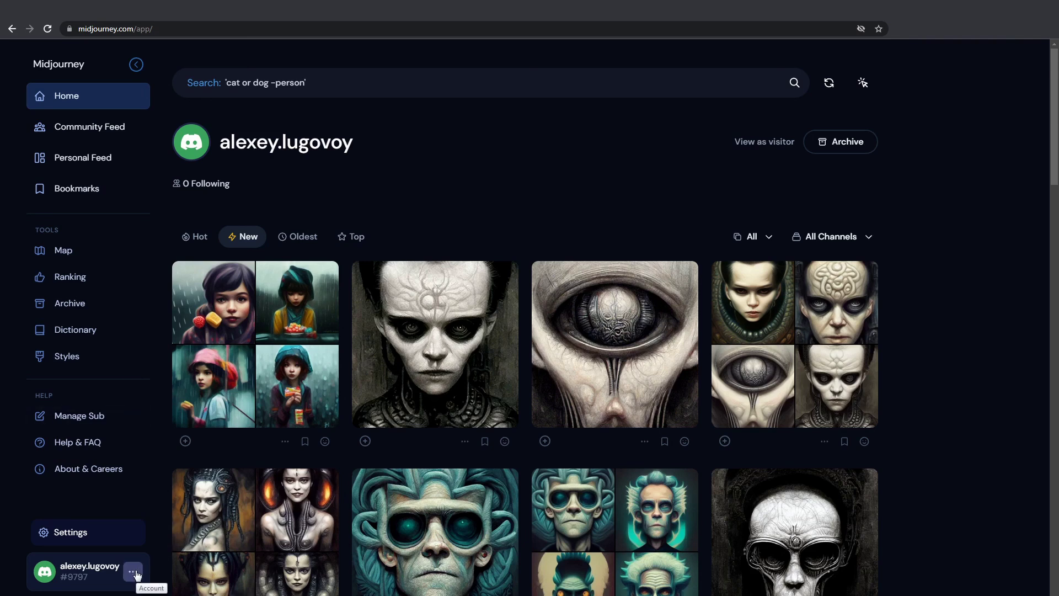
- Switch from the Midjourney website back to its Discord server and look through the recent posts in the newbies-30 channel
left_click(133, 572)
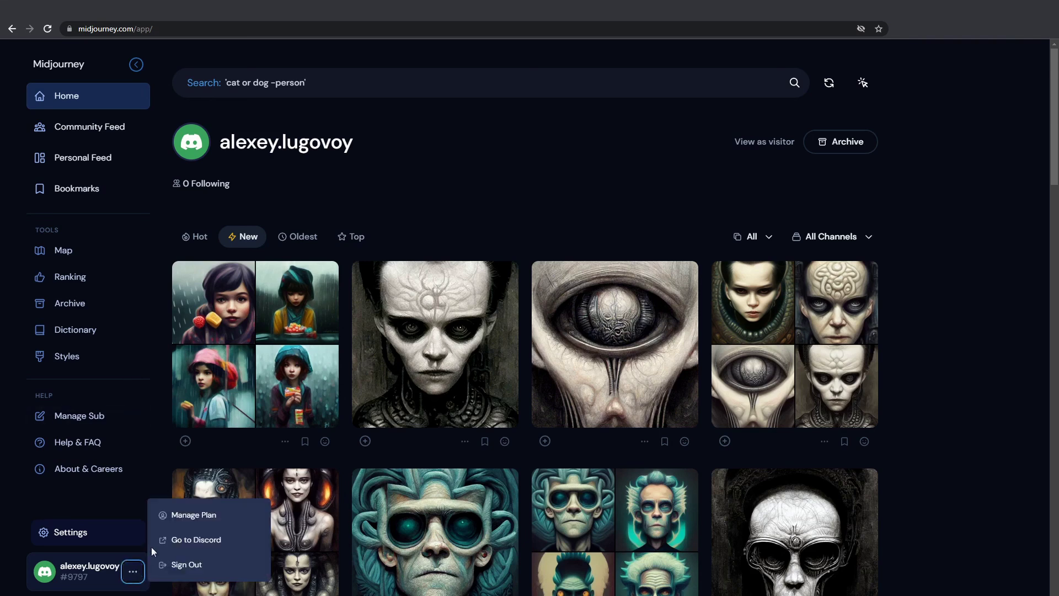
left_click(189, 540)
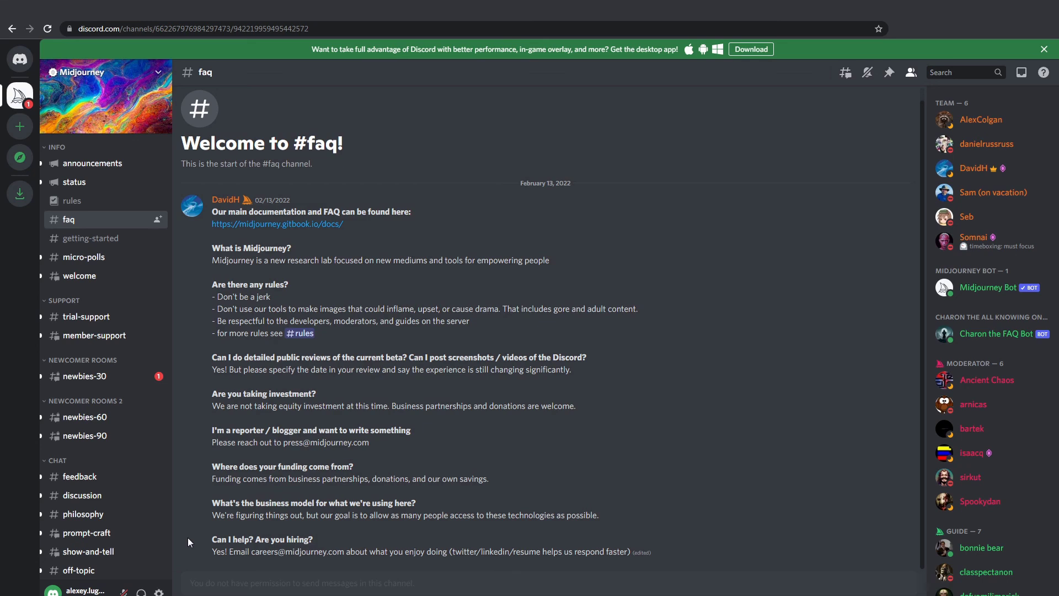
mouse_move(117, 377)
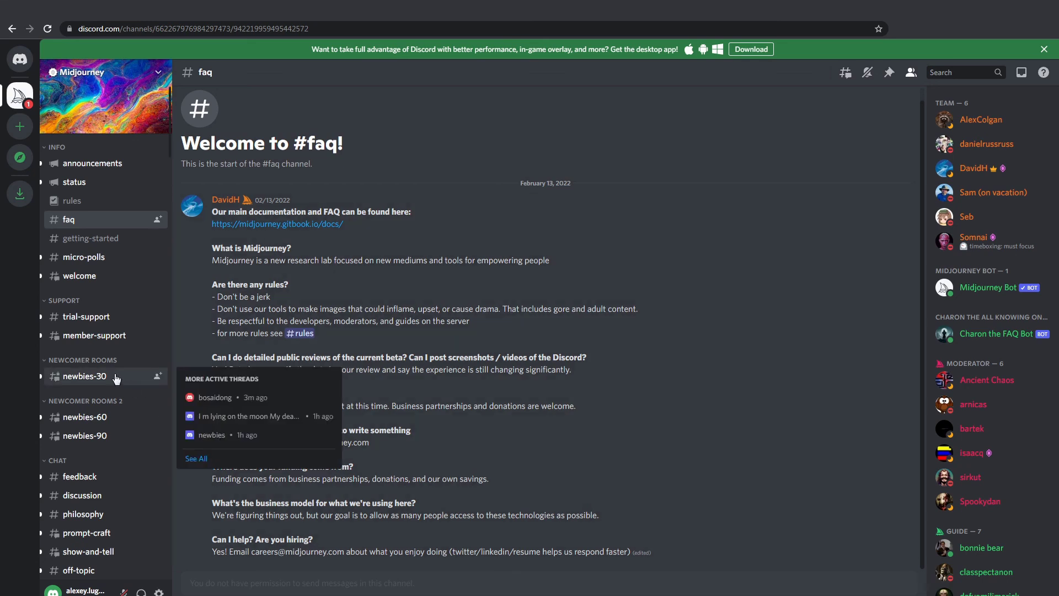
left_click(116, 377)
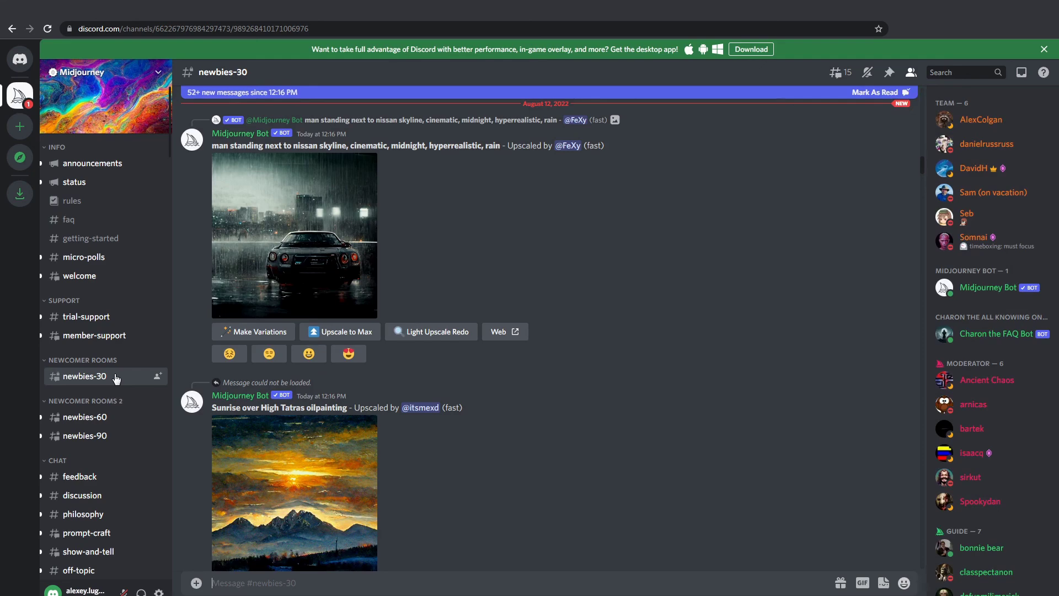
scroll(697, 426, "down", 12)
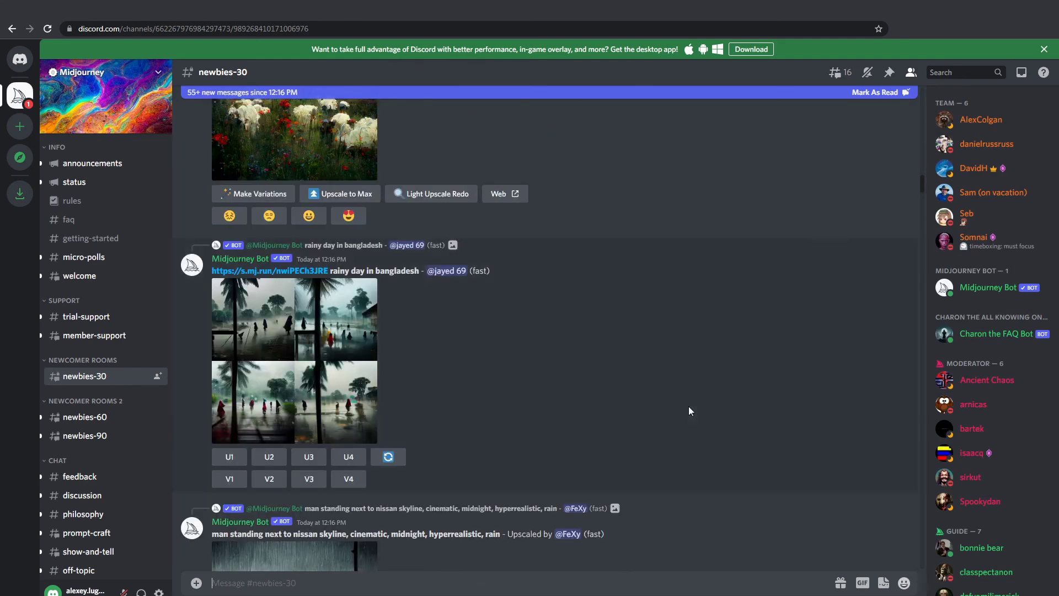
scroll(689, 408, "down", 5)
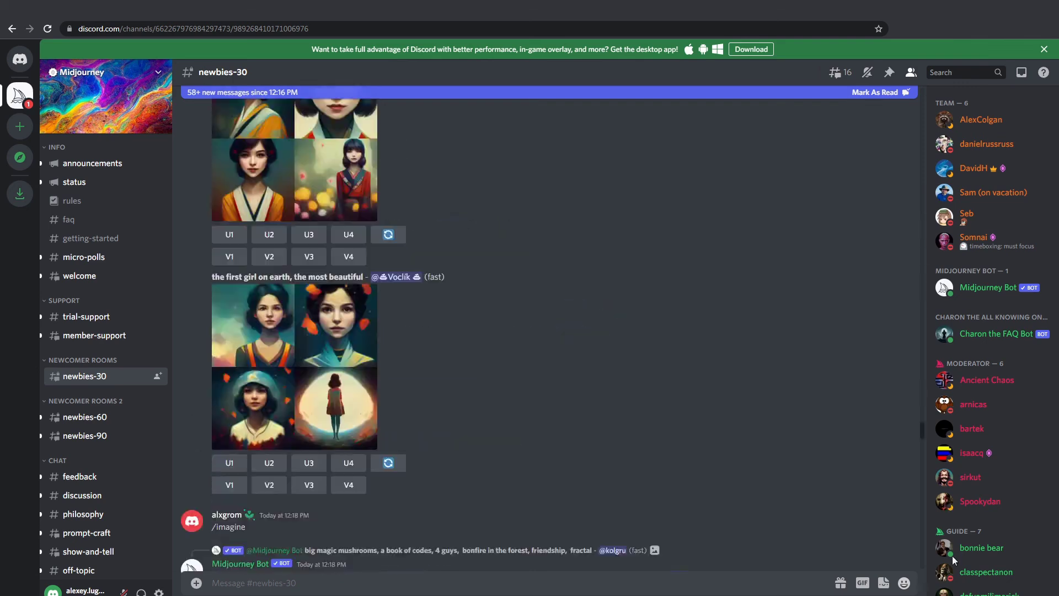
scroll(694, 355, "down", 5)
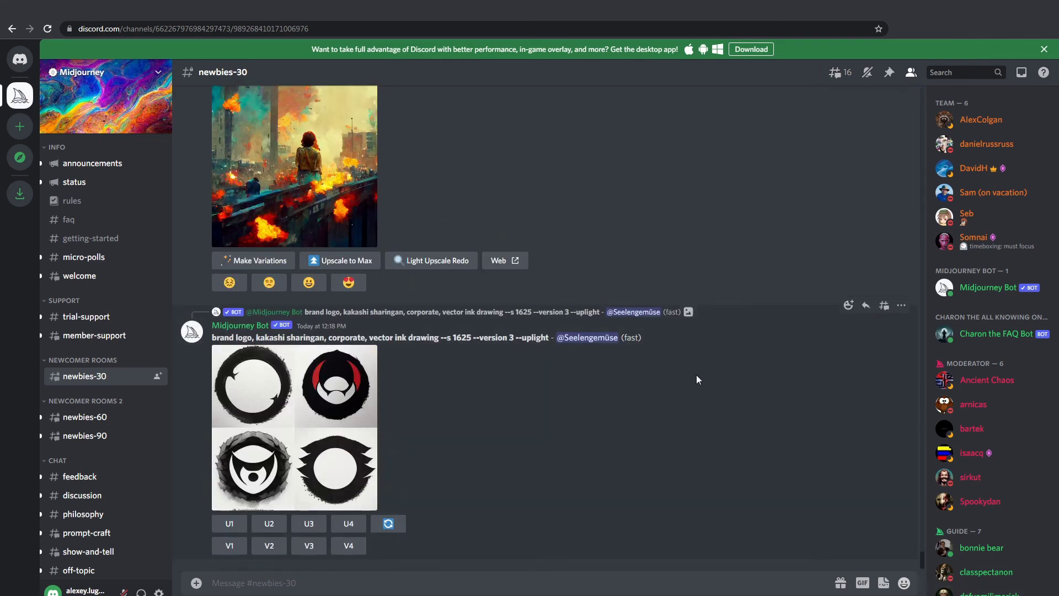
scroll(696, 375, "up", 5)
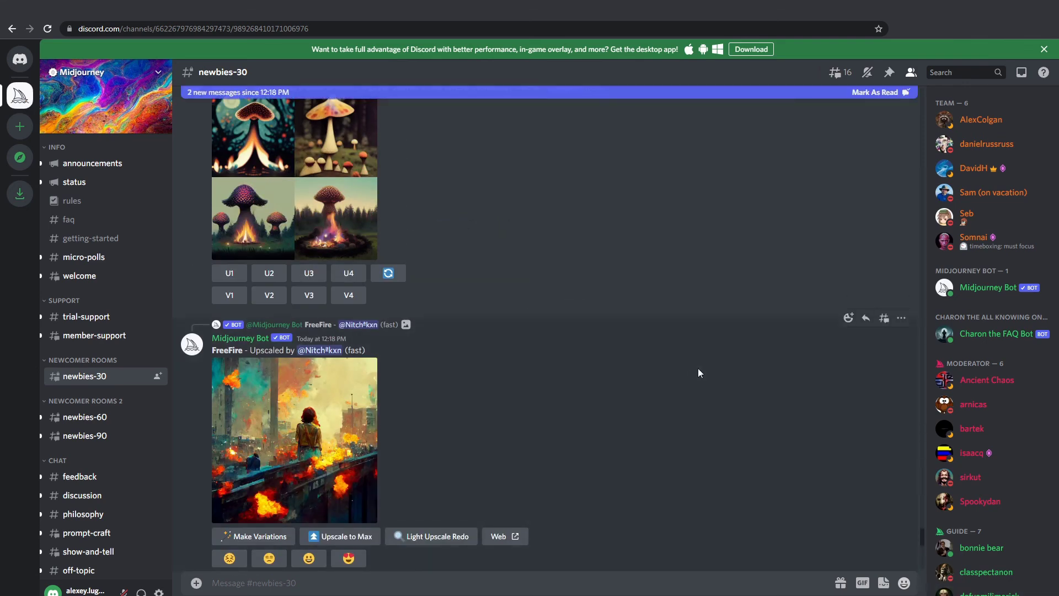